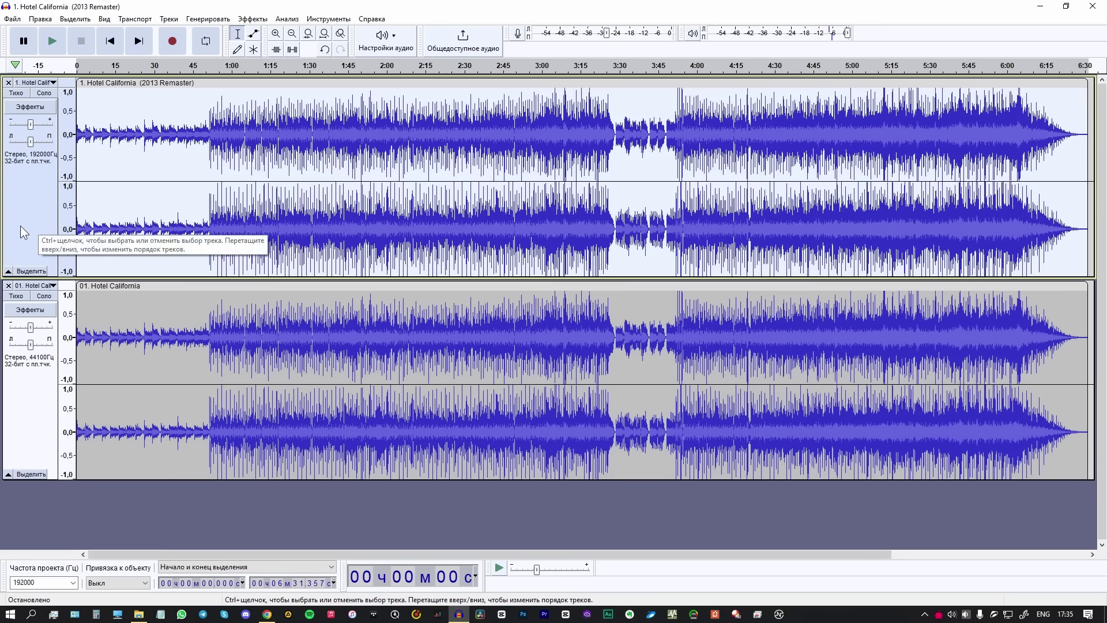
Step: Deselect the audio and display both Hotel California tracks as spectrograms
{"action": "left_click", "coordinate": [35, 398]}
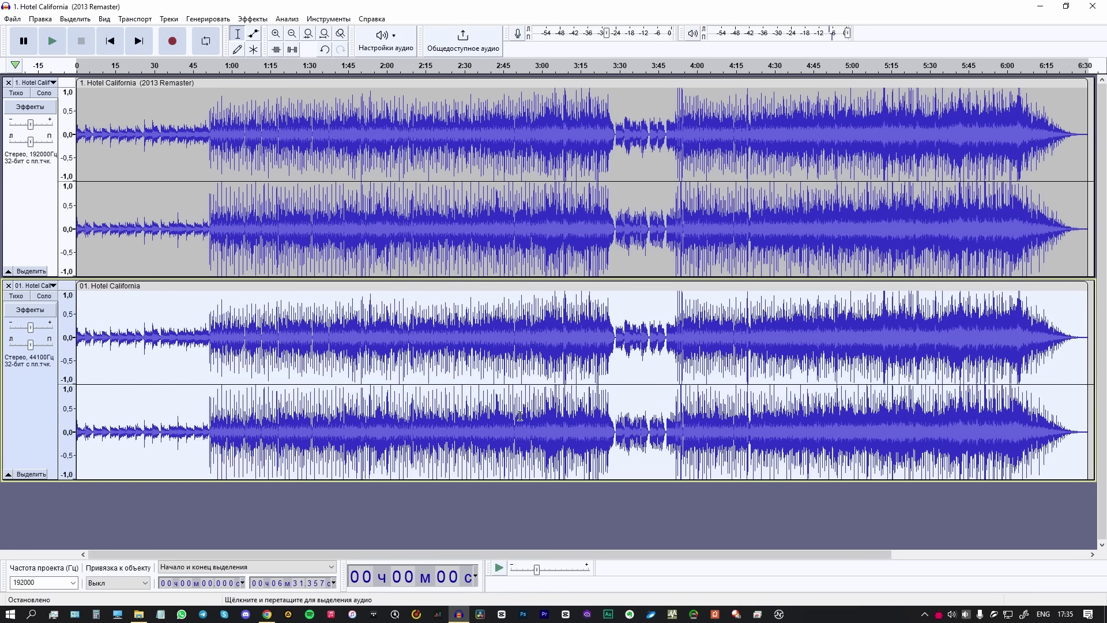
{"action": "left_click", "coordinate": [463, 515]}
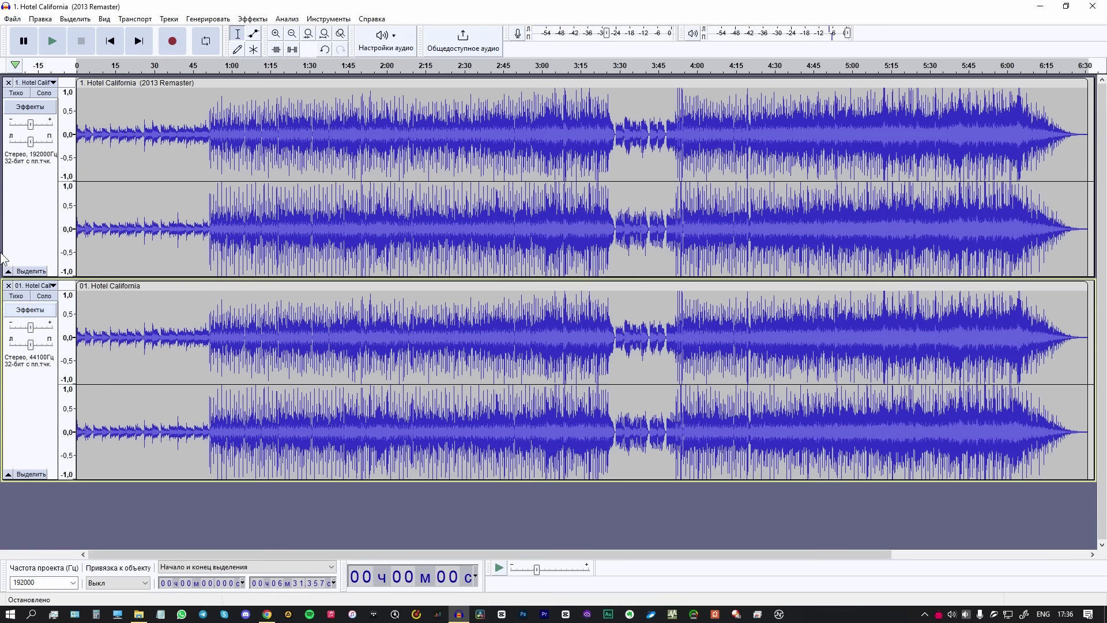
{"action": "left_click", "coordinate": [35, 82]}
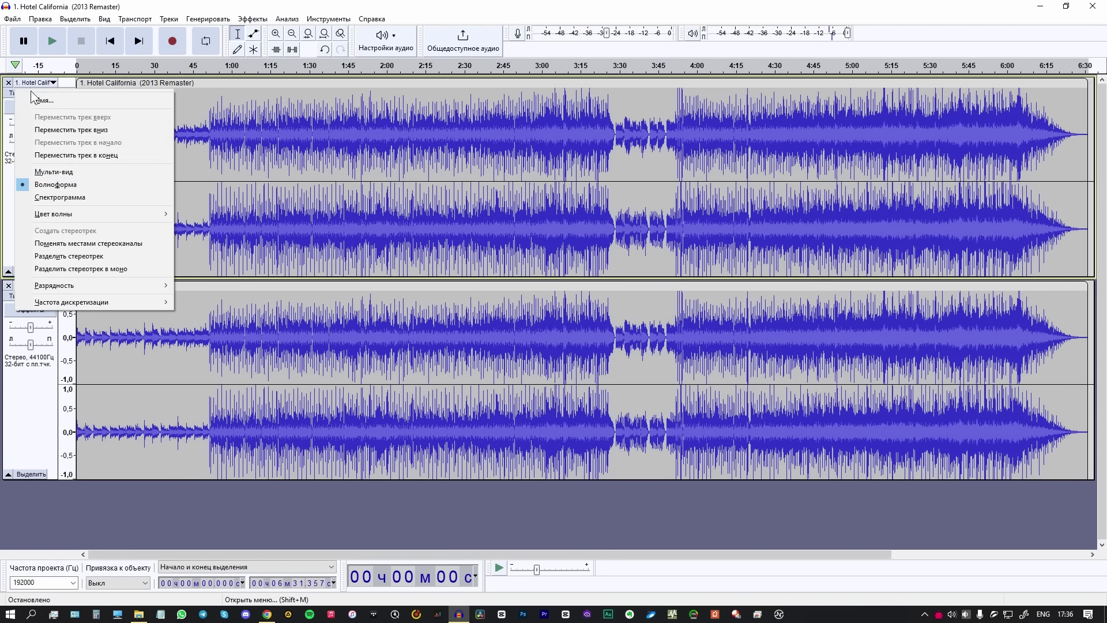
{"action": "left_click", "coordinate": [51, 199]}
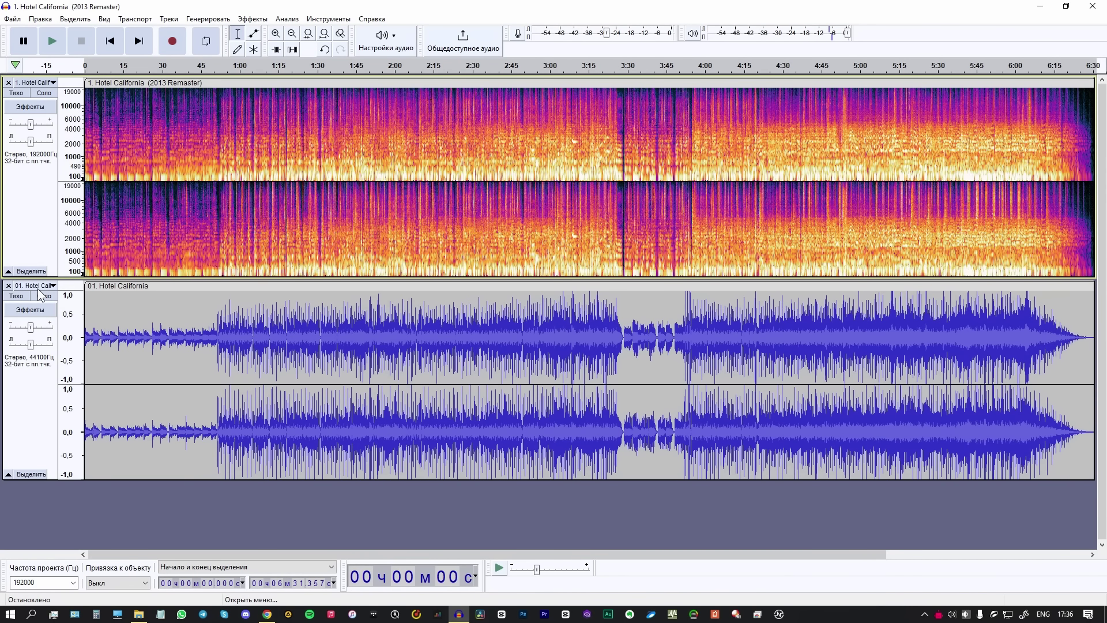
{"action": "left_click", "coordinate": [39, 285]}
{"action": "left_click", "coordinate": [51, 404]}
Step: Split both stereo tracks into mono and remove the second channel of each recording
{"action": "left_click", "coordinate": [39, 82]}
{"action": "left_click", "coordinate": [53, 269]}
{"action": "left_click", "coordinate": [40, 286]}
{"action": "left_click", "coordinate": [53, 472]}
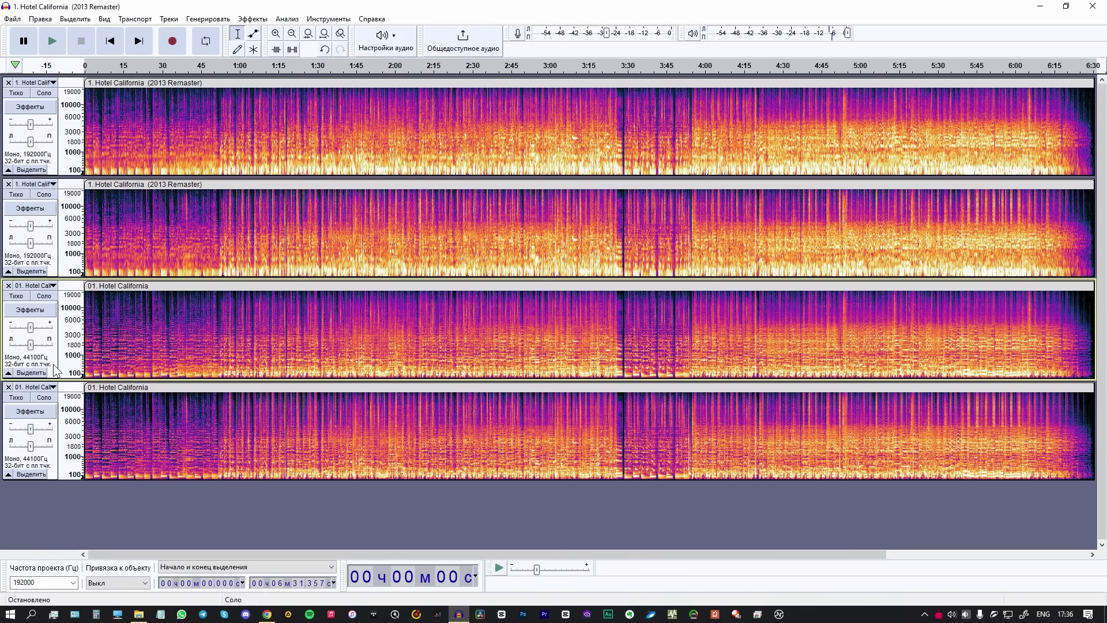
{"action": "left_click", "coordinate": [8, 387]}
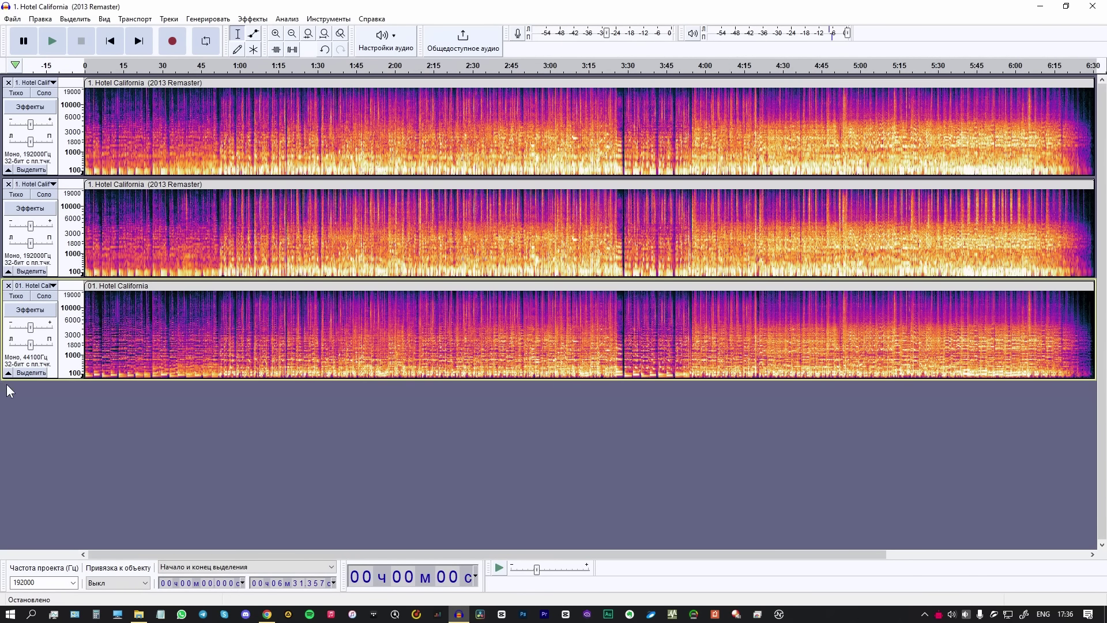
{"action": "left_click", "coordinate": [8, 183]}
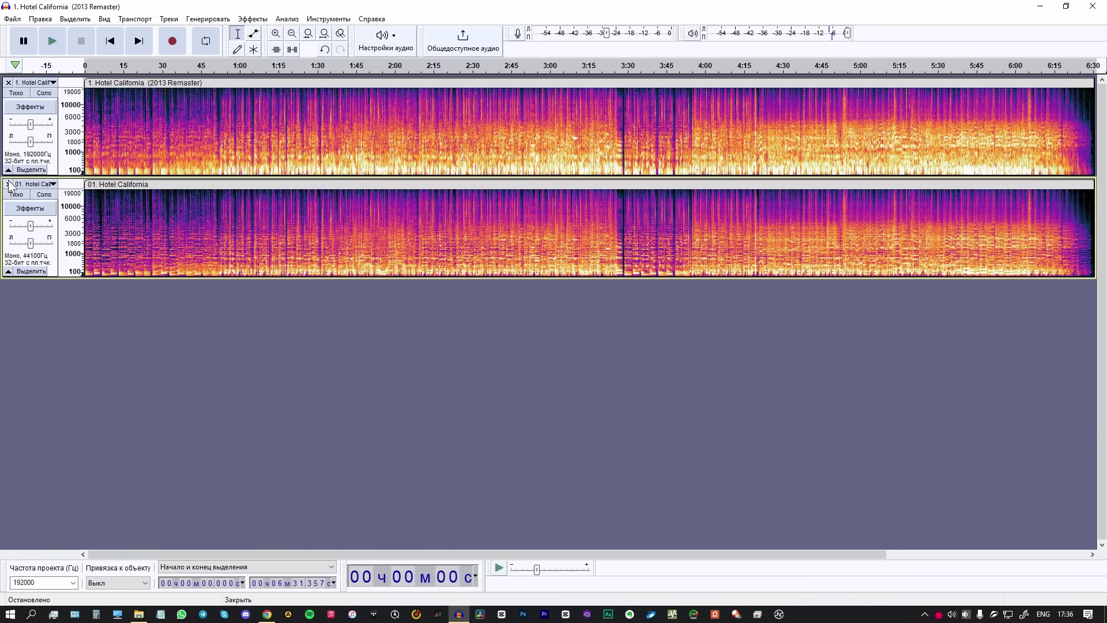
Step: Enlarge the two remaining mono tracks to fill the available track height
{"action": "left_click", "coordinate": [105, 19]}
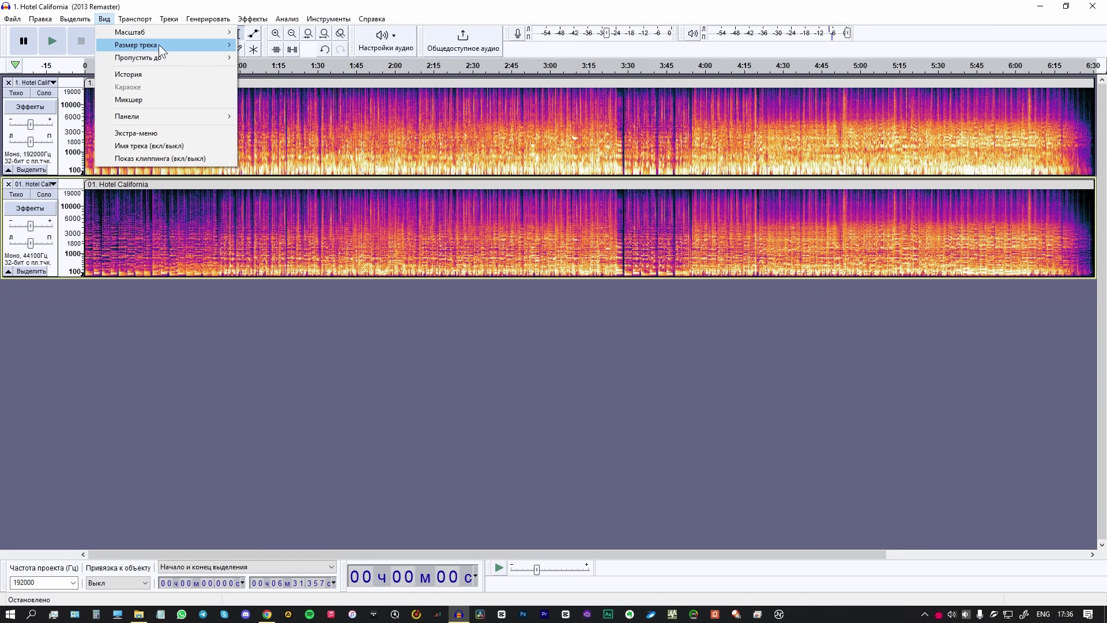
{"action": "mouse_move", "coordinate": [167, 46]}
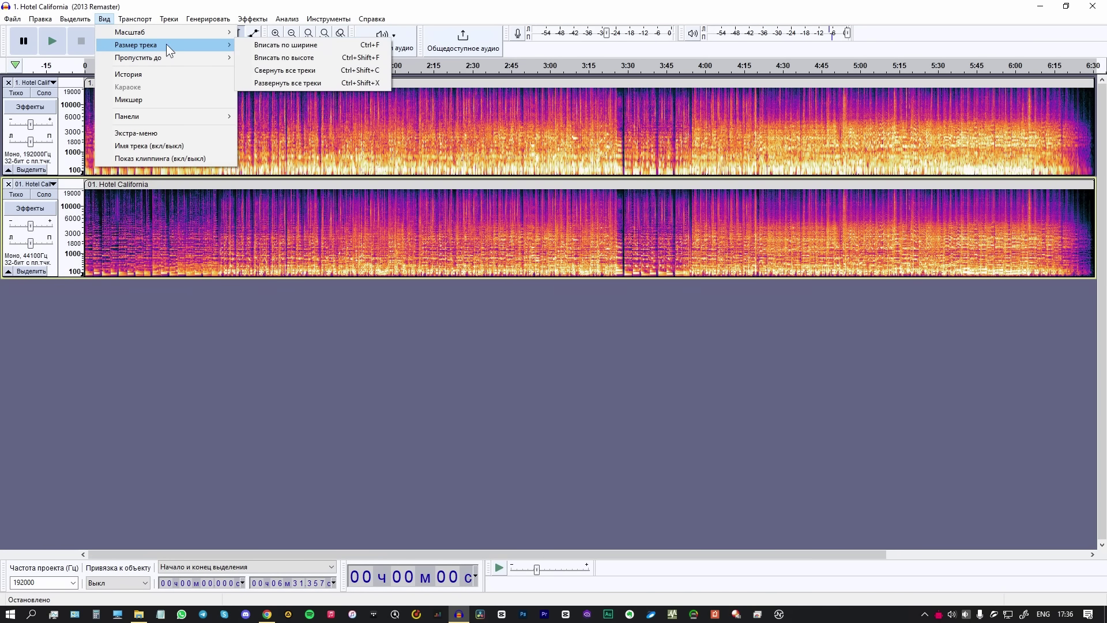
{"action": "left_click", "coordinate": [286, 81]}
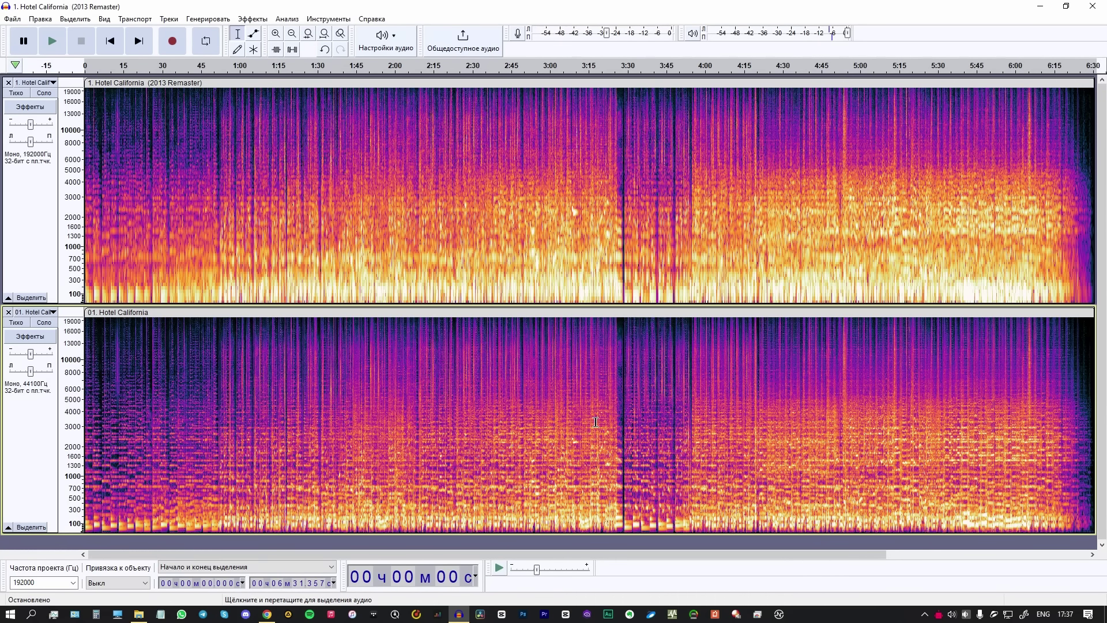
Step: Compare the fine detail of both spectrograms around 3:15 at high magnification, including in a wider section of the song
{"action": "left_click", "coordinate": [276, 34]}
{"action": "left_click", "coordinate": [276, 34]}
{"action": "left_click", "coordinate": [276, 35]}
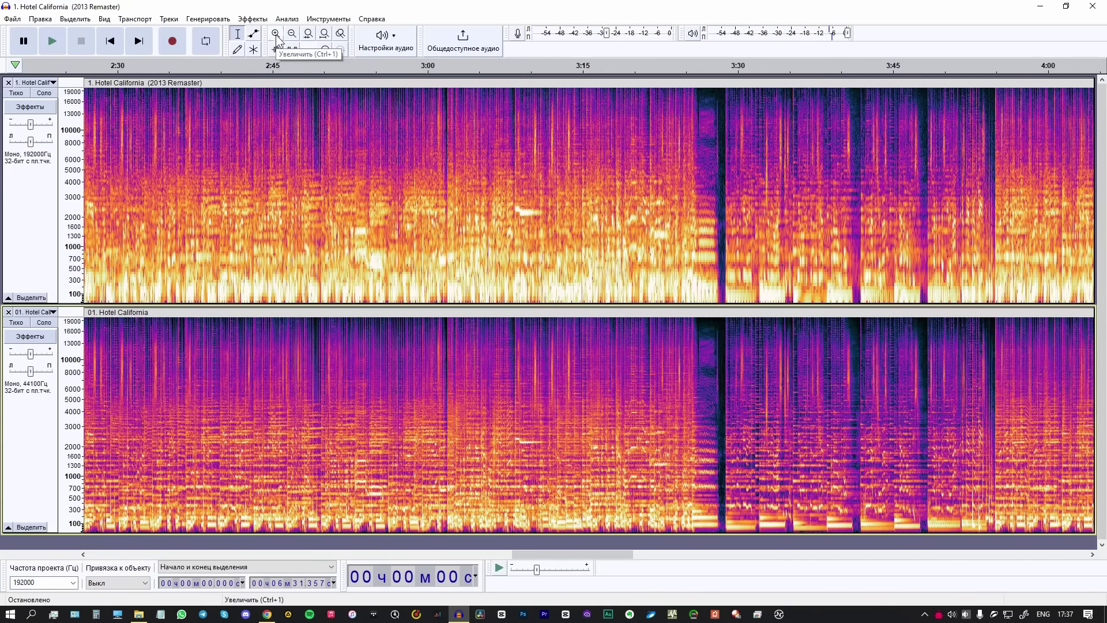
{"action": "left_click", "coordinate": [276, 35]}
{"action": "left_click", "coordinate": [276, 36]}
{"action": "left_click", "coordinate": [276, 36]}
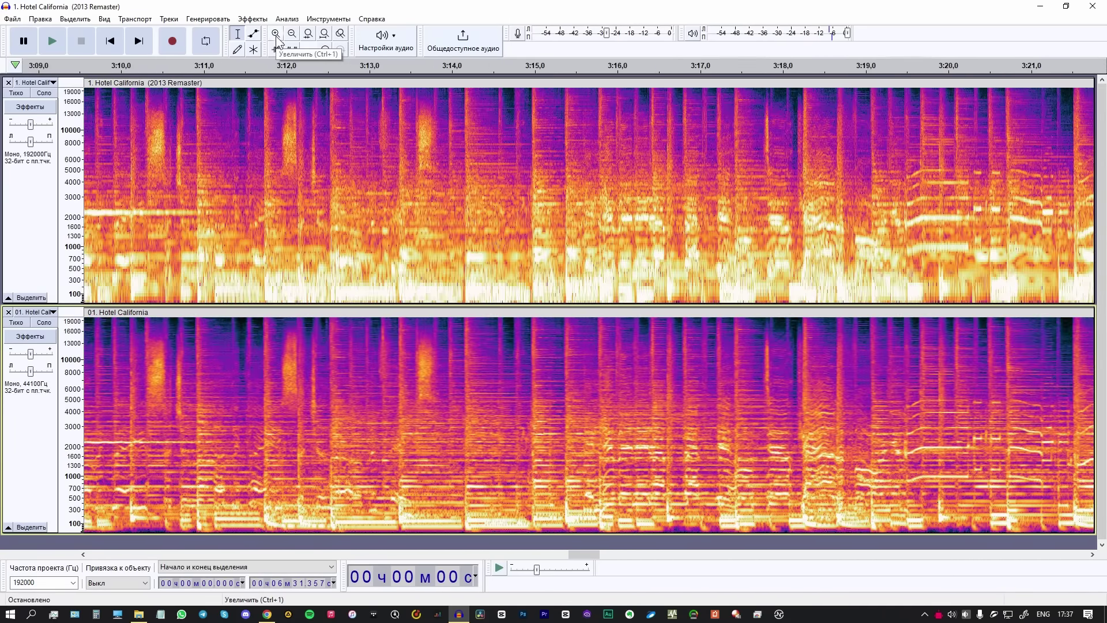
{"action": "left_click", "coordinate": [276, 36]}
{"action": "left_click", "coordinate": [275, 36]}
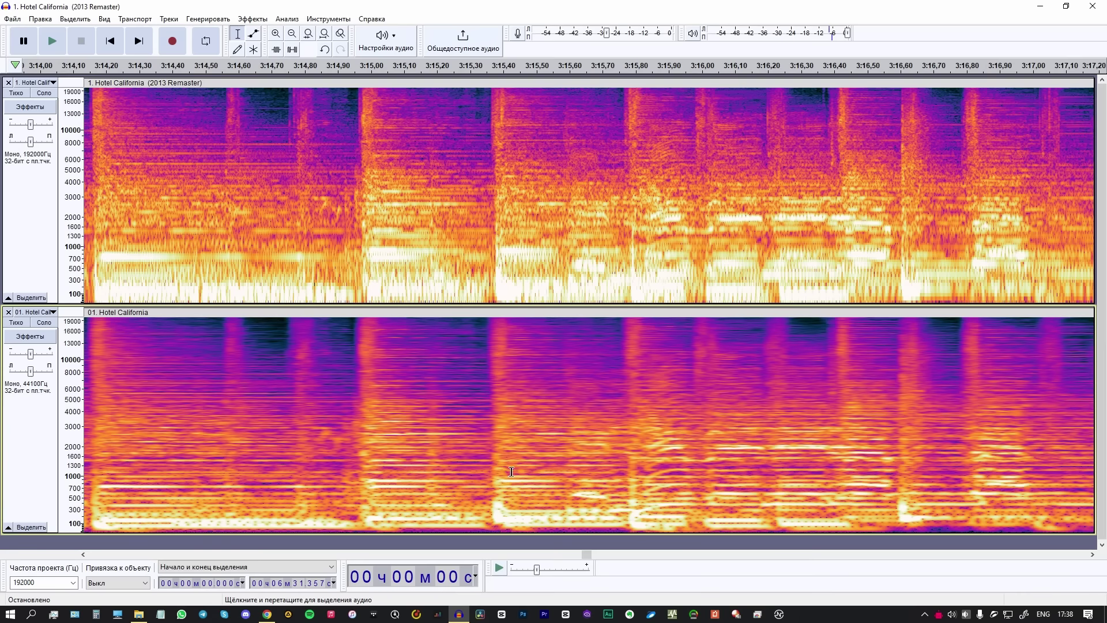
{"action": "left_click", "coordinate": [293, 33]}
{"action": "left_click", "coordinate": [293, 33]}
{"action": "left_click", "coordinate": [293, 33]}
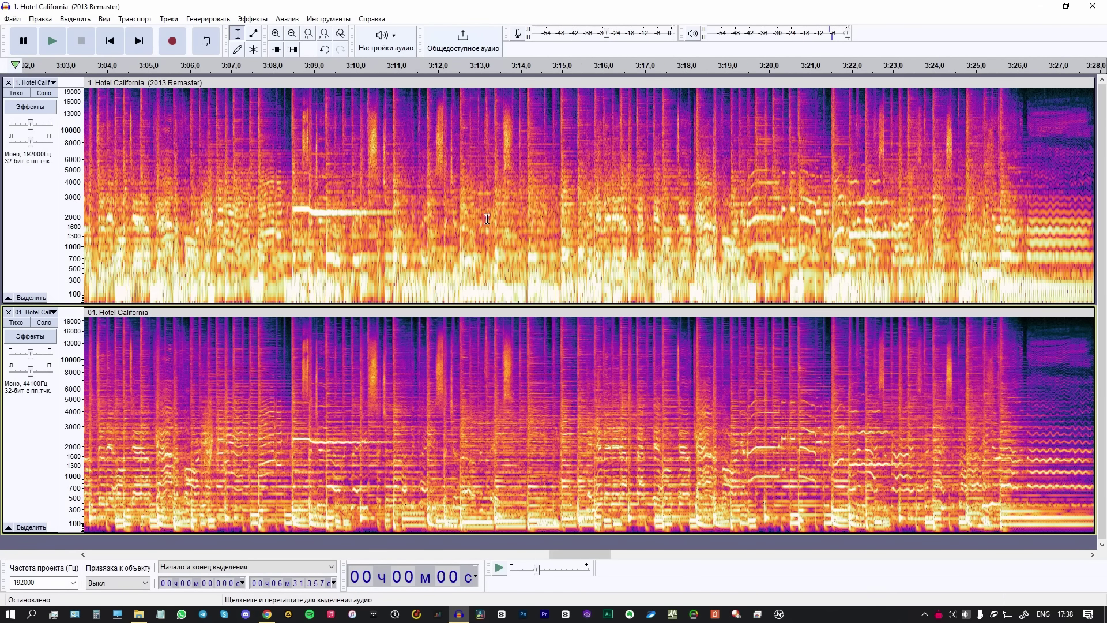
{"action": "left_click", "coordinate": [23, 198]}
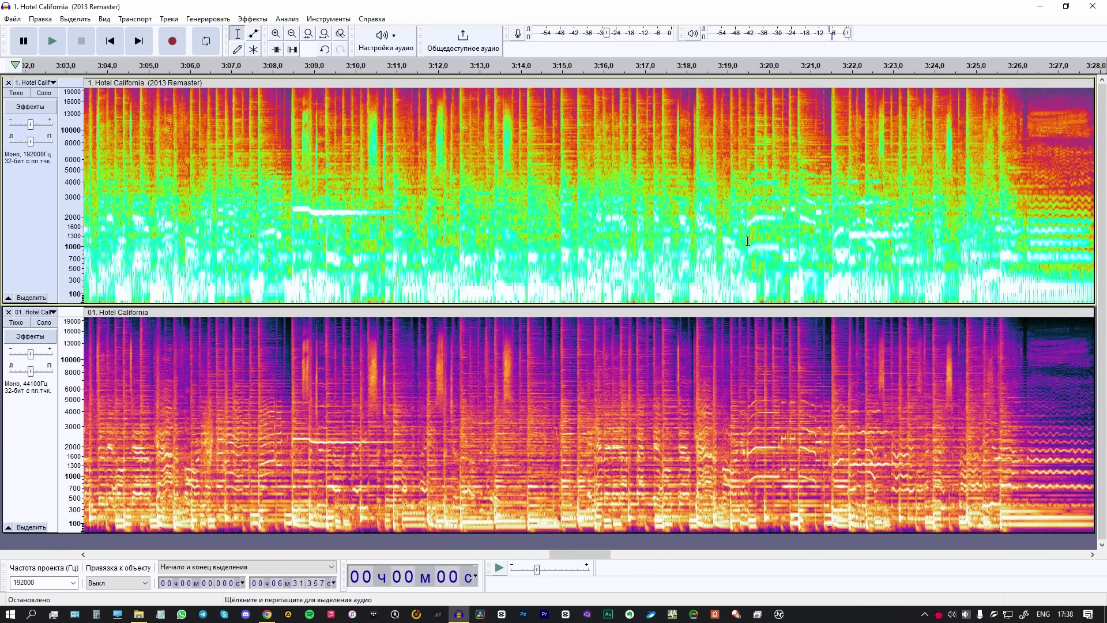
{"action": "left_click", "coordinate": [40, 437]}
{"action": "left_click", "coordinate": [615, 407]}
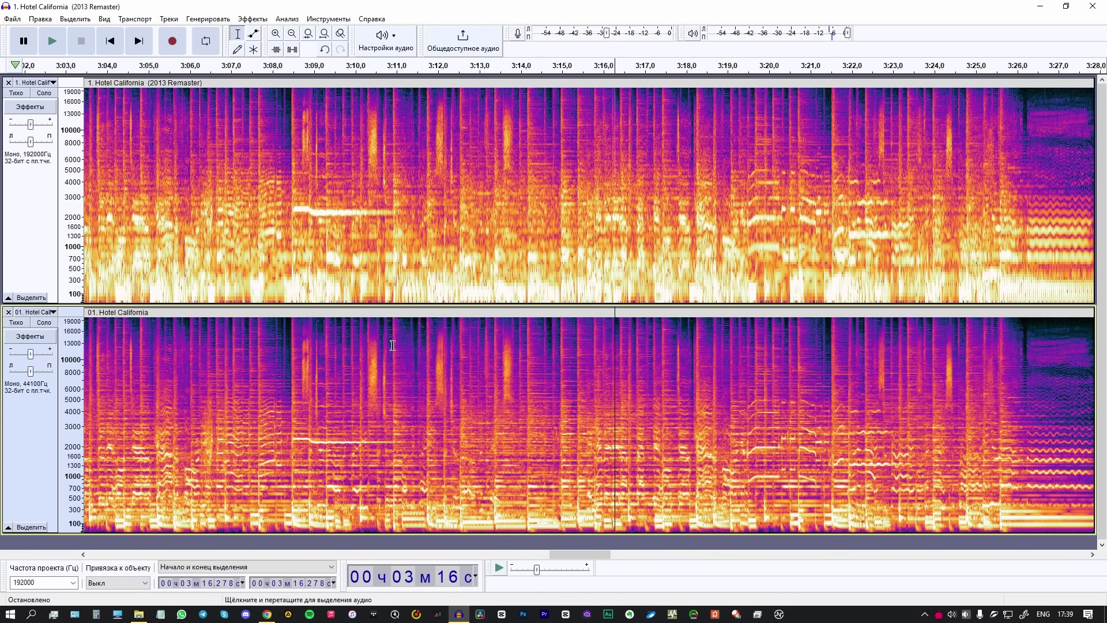
{"action": "left_click", "coordinate": [494, 352]}
{"action": "left_click_drag", "start_coordinate": [557, 211], "coordinate": [387, 211]}
{"action": "key", "text": "ctrl+z"}
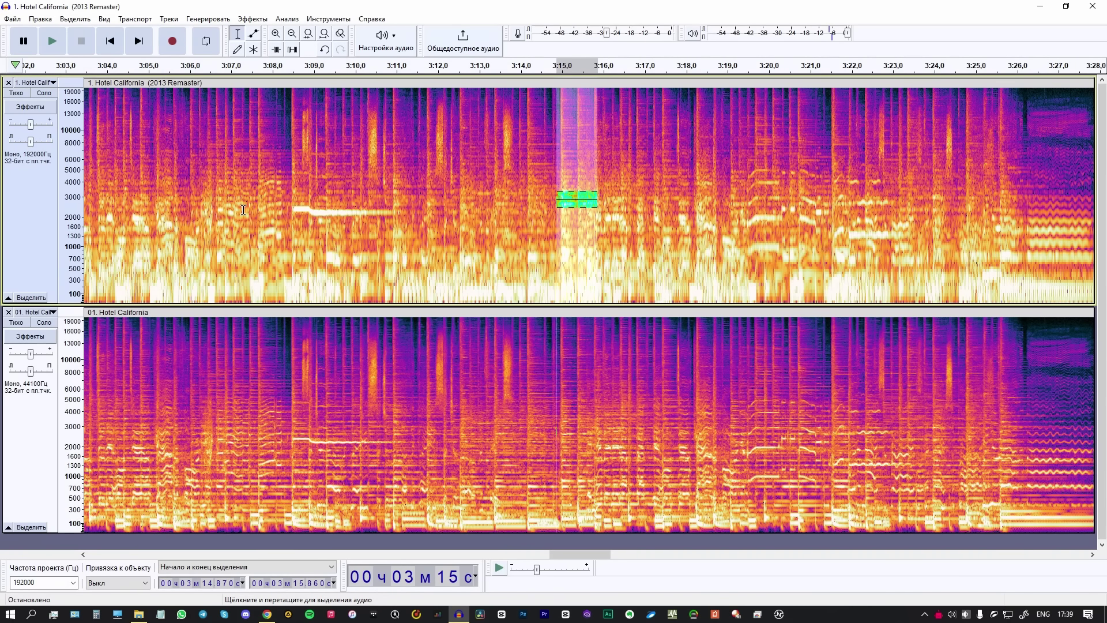
{"action": "left_click", "coordinate": [243, 211]}
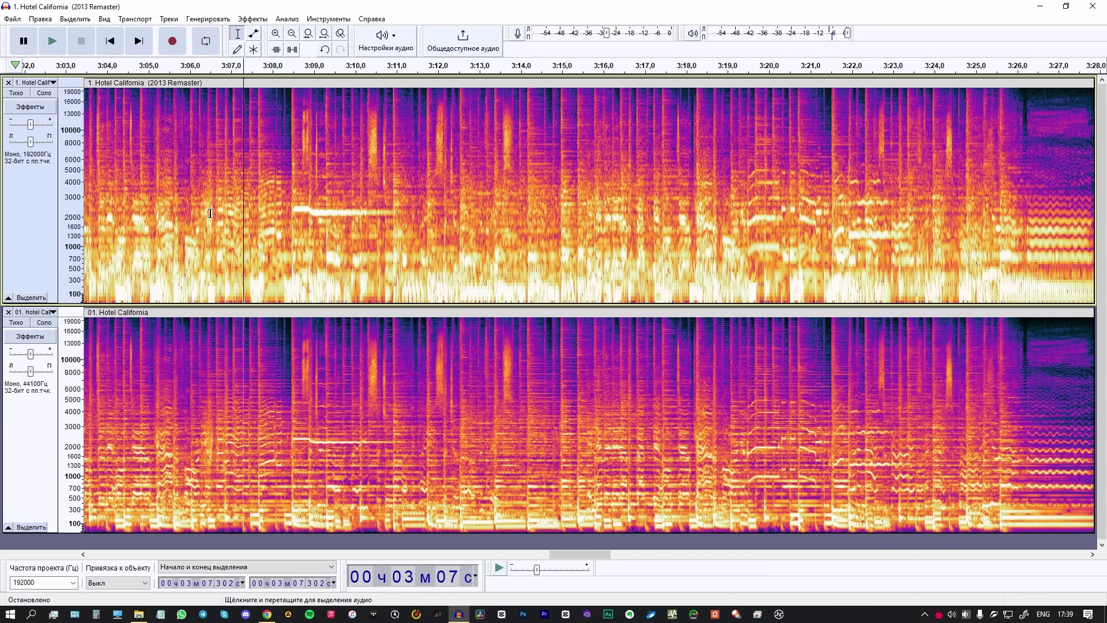
{"action": "left_click", "coordinate": [45, 226]}
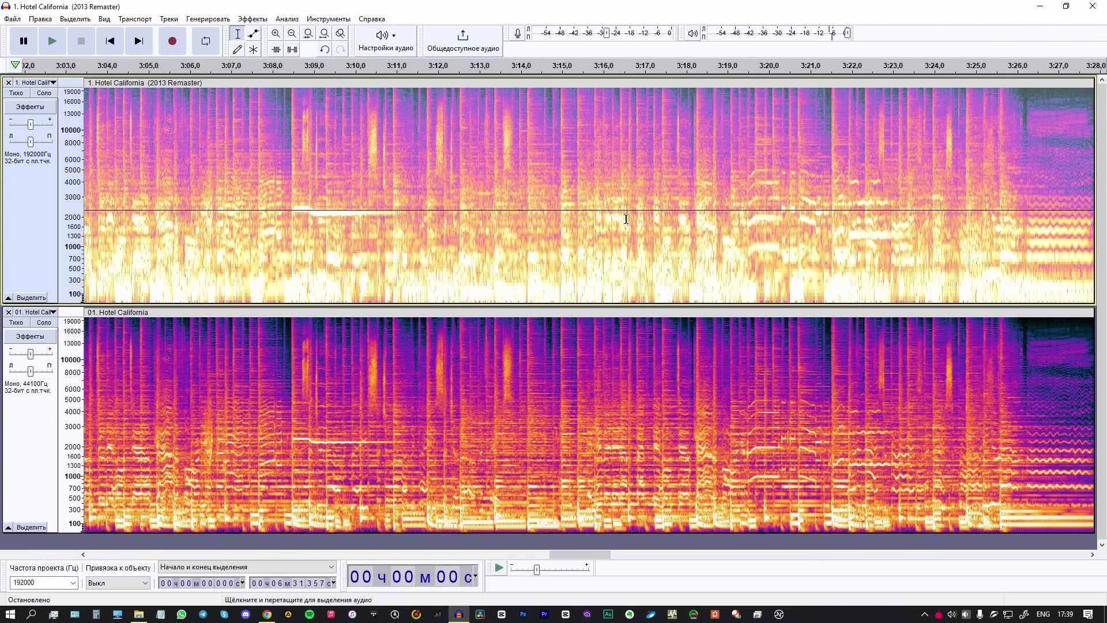
{"action": "left_click", "coordinate": [288, 218]}
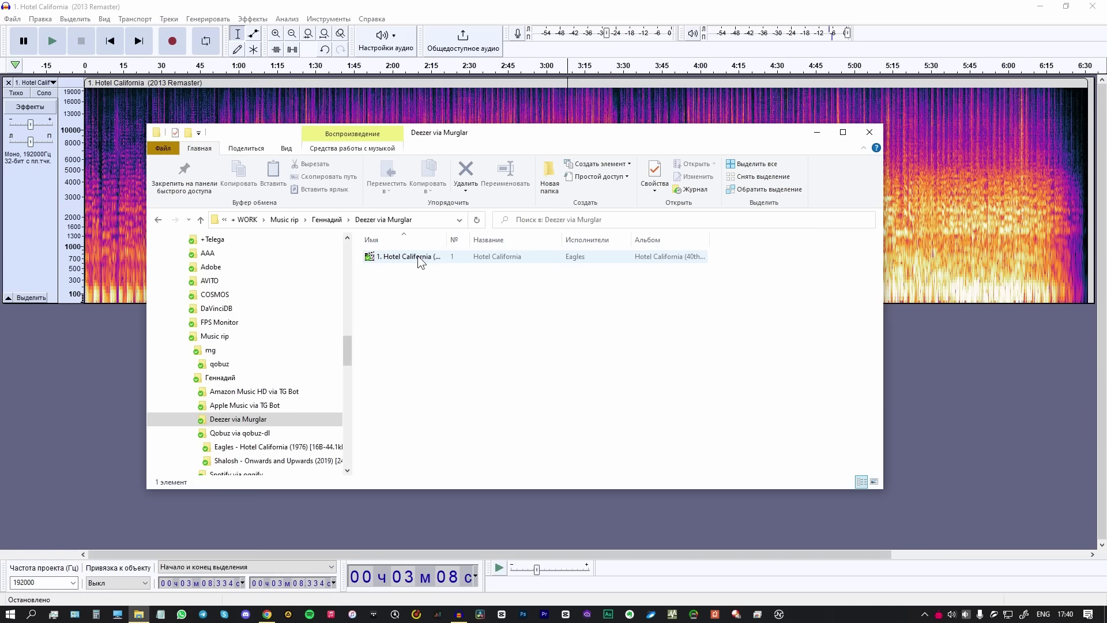
Step: Import the Hotel California file from the Deezer via Murglar folder below the 192000 Hz track and display it as a spectrogram
{"action": "left_click_drag", "start_coordinate": [417, 255], "coordinate": [106, 394]}
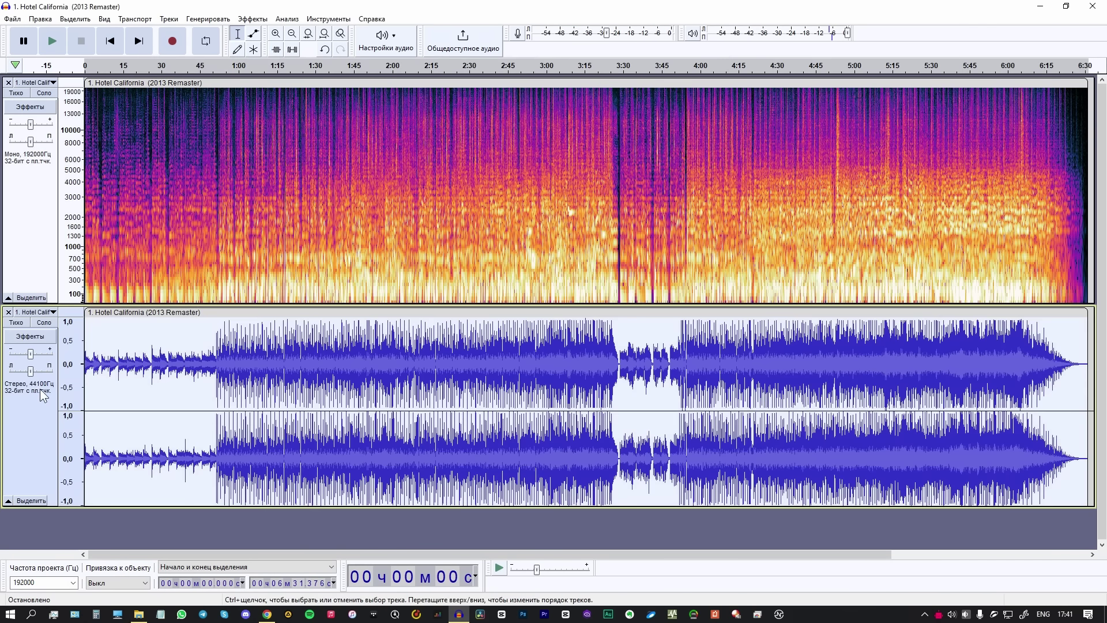
{"action": "left_click", "coordinate": [35, 312]}
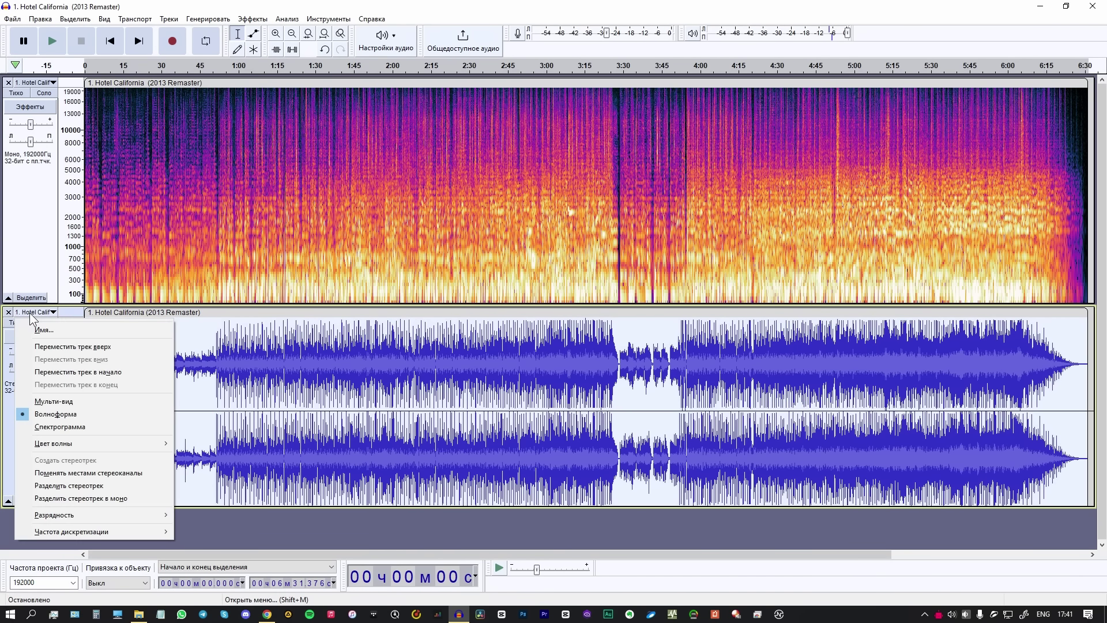
{"action": "left_click", "coordinate": [98, 428]}
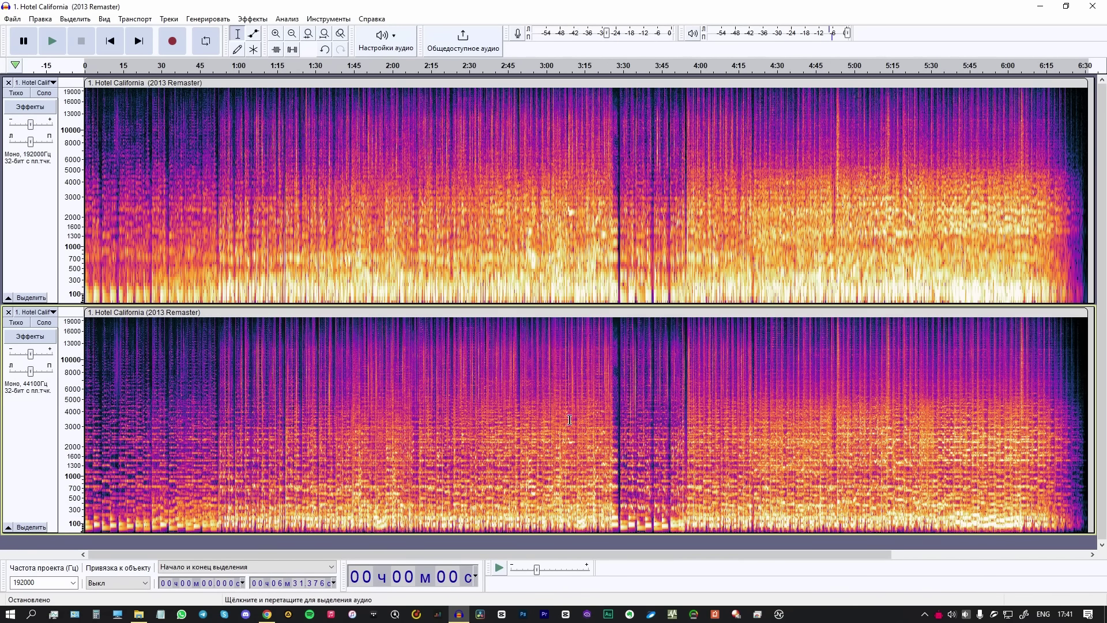
Step: Compare the 192000 Hz and Deezer spectrograms closely around 1:17, and return to the view of the whole song
{"action": "left_click", "coordinate": [281, 232]}
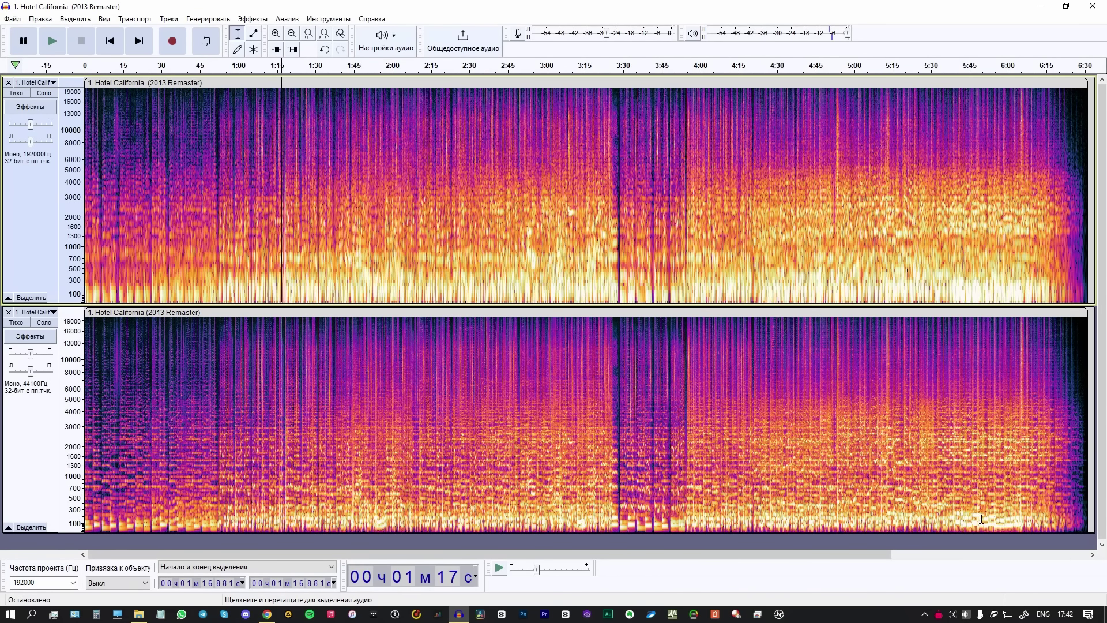
{"action": "left_click", "coordinate": [275, 35]}
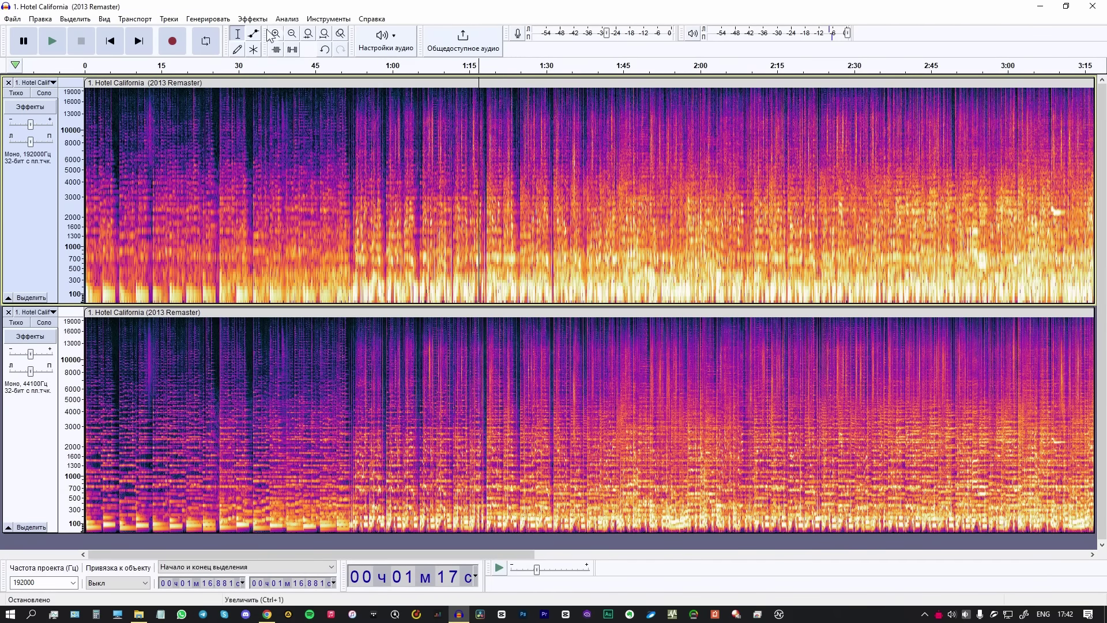
{"action": "left_click", "coordinate": [275, 34]}
{"action": "left_click", "coordinate": [275, 35]}
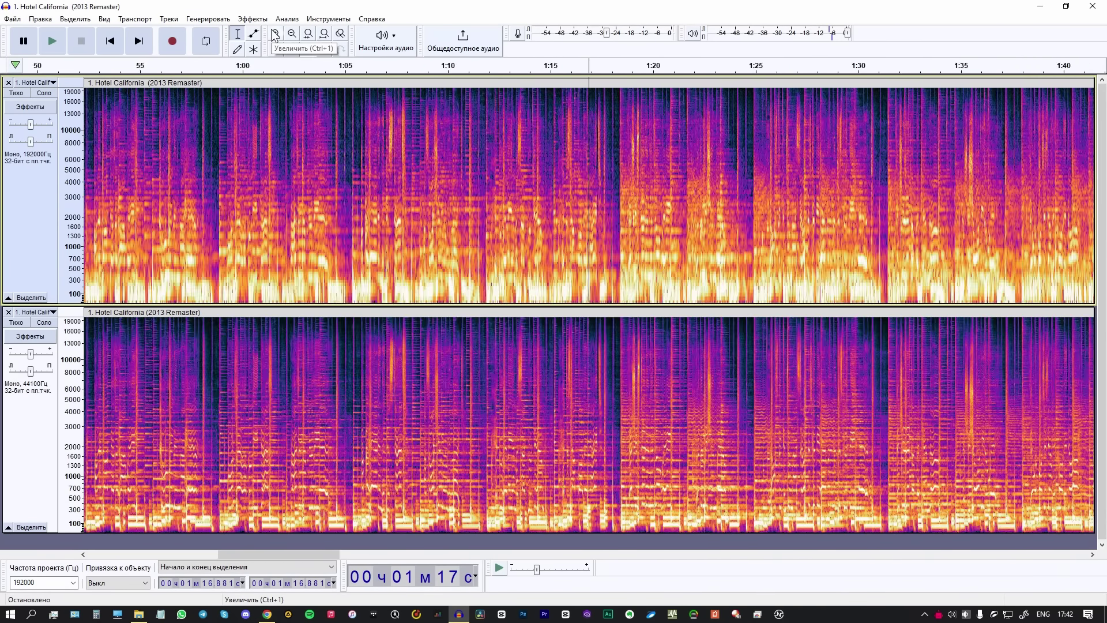
{"action": "left_click", "coordinate": [275, 35]}
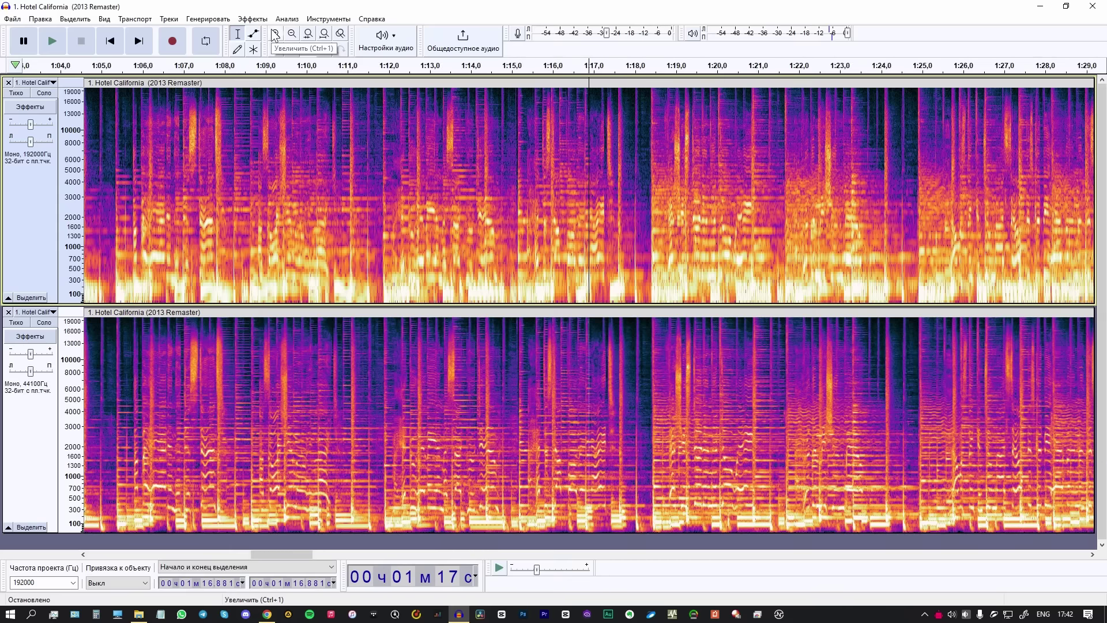
{"action": "left_click", "coordinate": [275, 35]}
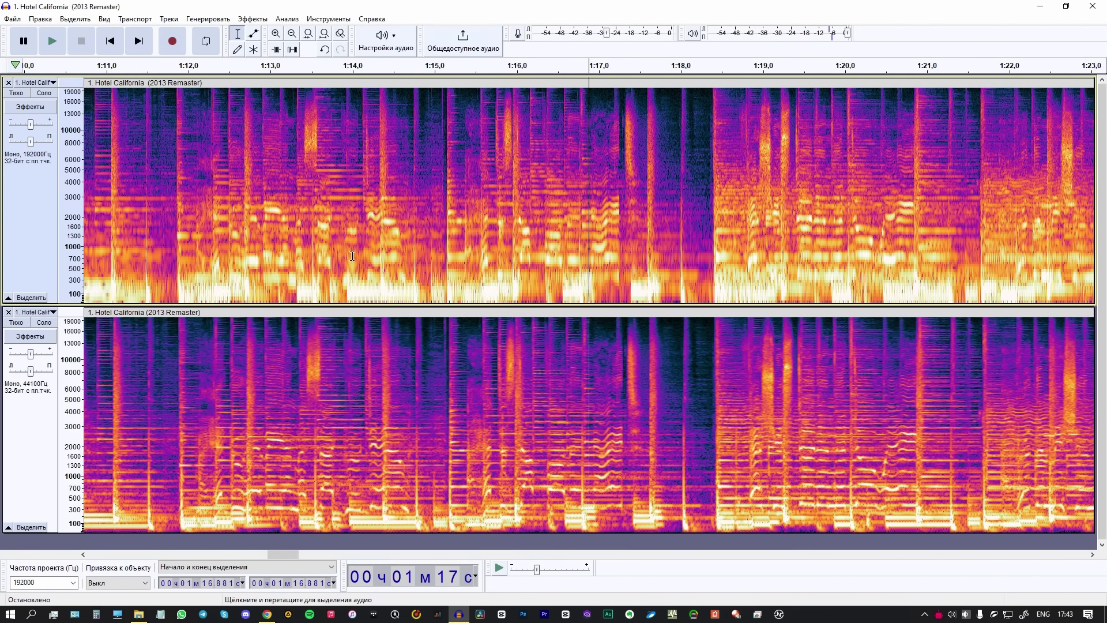
{"action": "left_click", "coordinate": [292, 34]}
{"action": "left_click", "coordinate": [293, 34]}
{"action": "left_click", "coordinate": [293, 34]}
{"action": "left_click", "coordinate": [293, 35]}
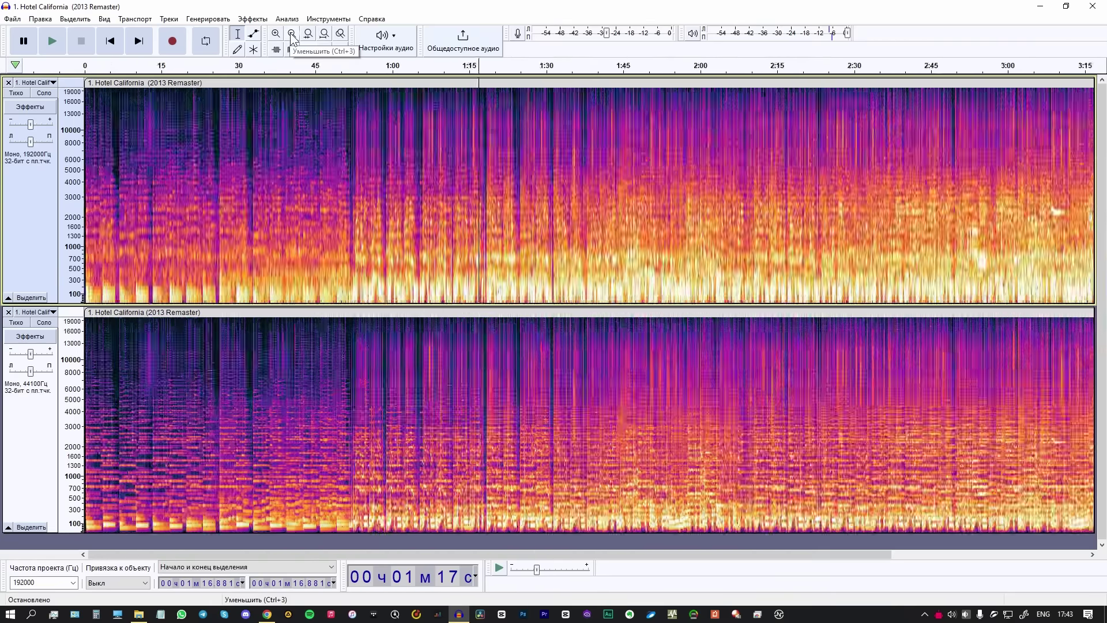
{"action": "left_click", "coordinate": [292, 35]}
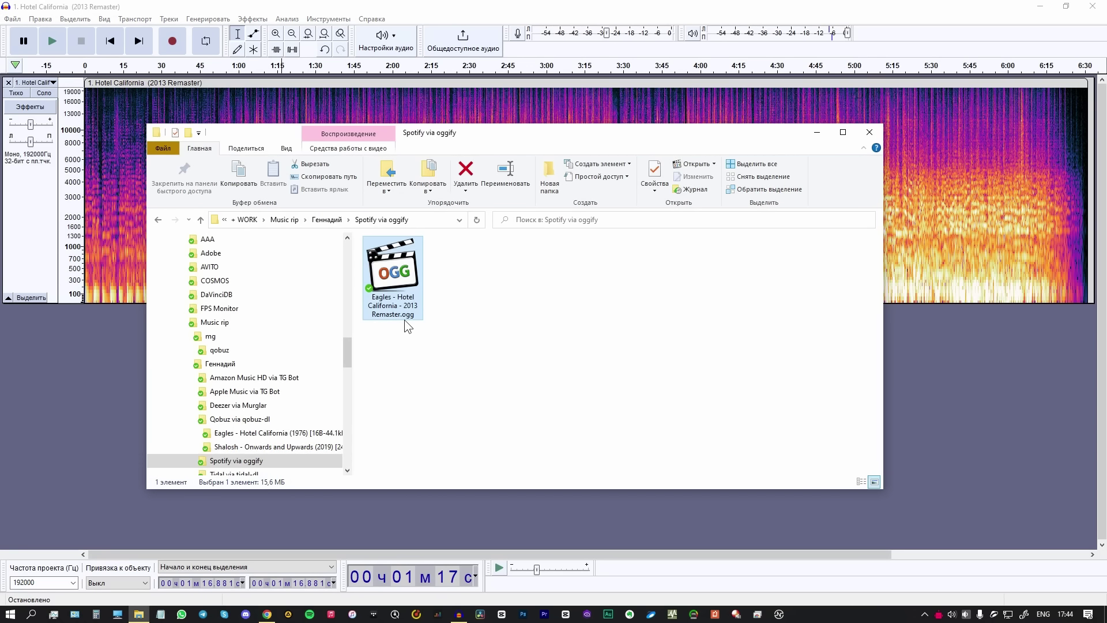
Step: Import Eagles - Hotel California - 2013 Remaster.ogg from the Spotify via oggify folder and compare its spectrogram with the 192000 Hz track around 1:13
{"action": "left_click_drag", "start_coordinate": [394, 272], "coordinate": [49, 378]}
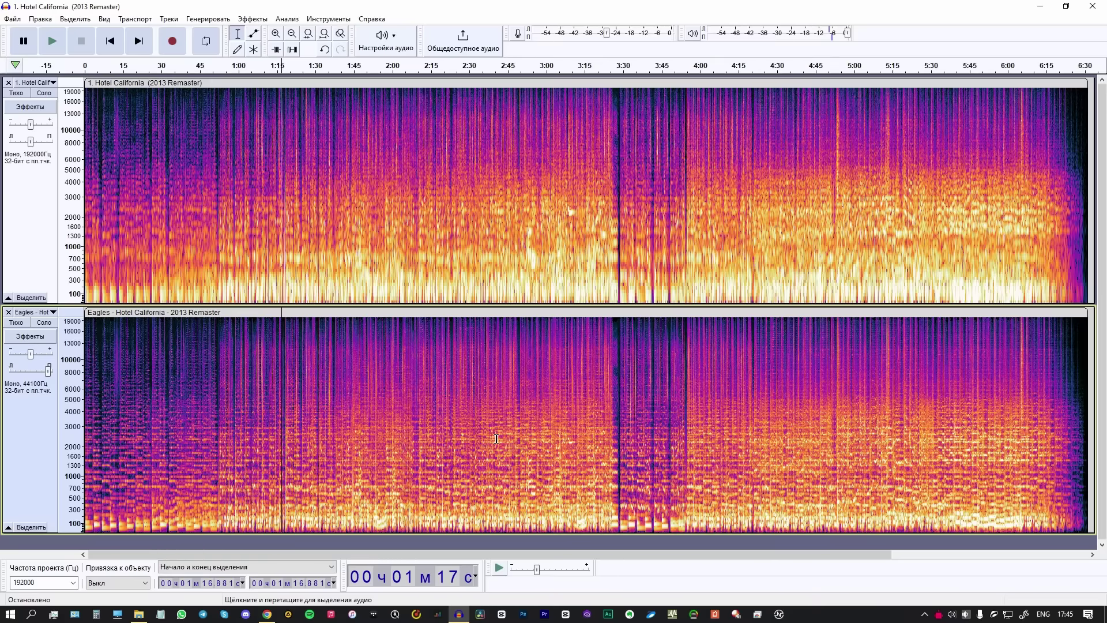
{"action": "left_click", "coordinate": [272, 389]}
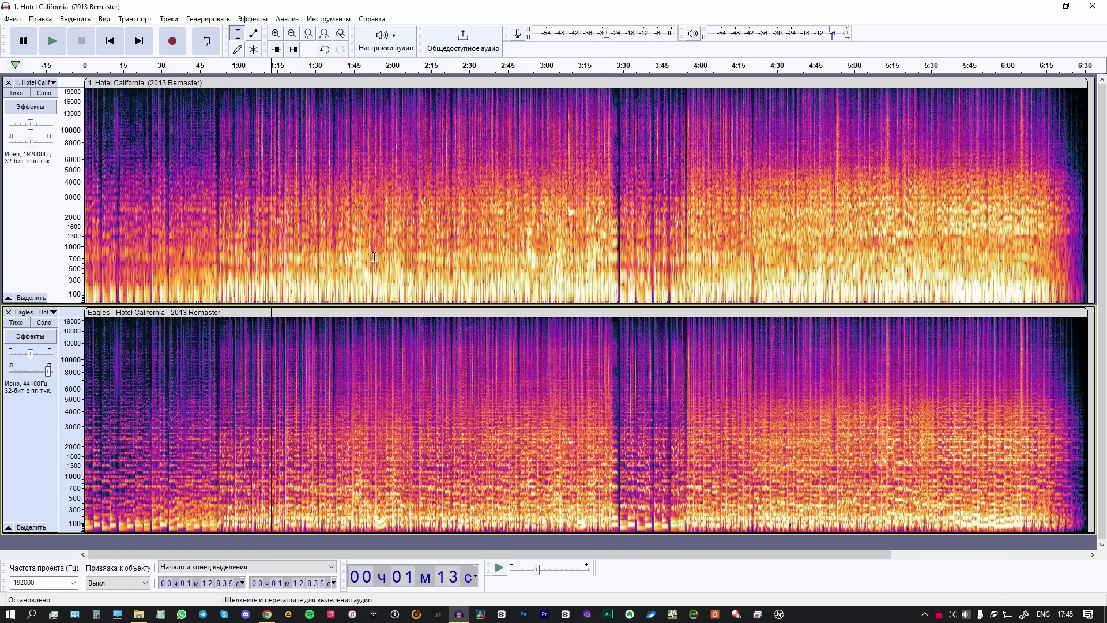
{"action": "left_click", "coordinate": [275, 33]}
{"action": "left_click", "coordinate": [276, 32]}
{"action": "left_click", "coordinate": [276, 33]}
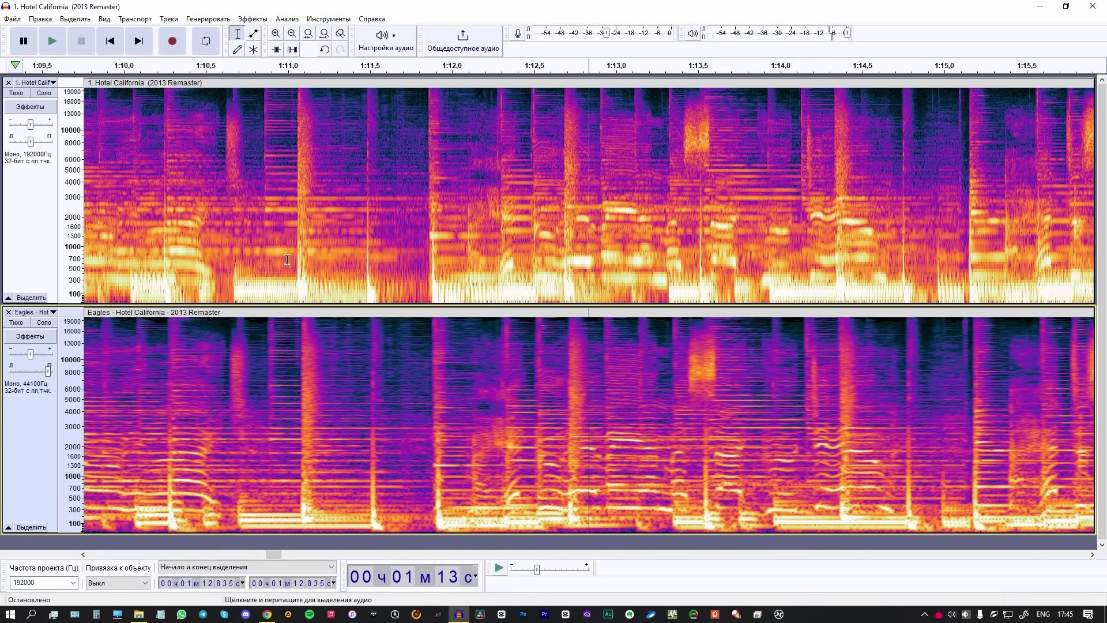